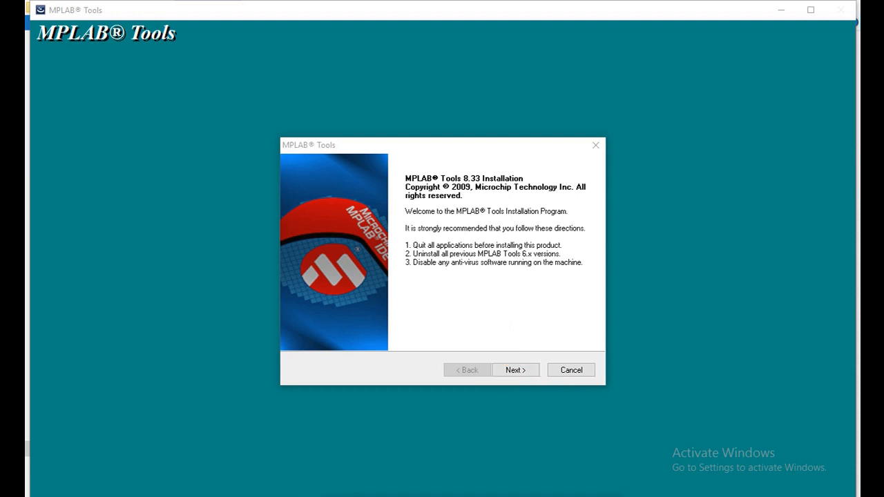
Accept the MPLAB IDE license agreement and choose the Complete setup in C:\Program Files (x86)\Microchip\
{"action": "left_click", "coordinate": [515, 370]}
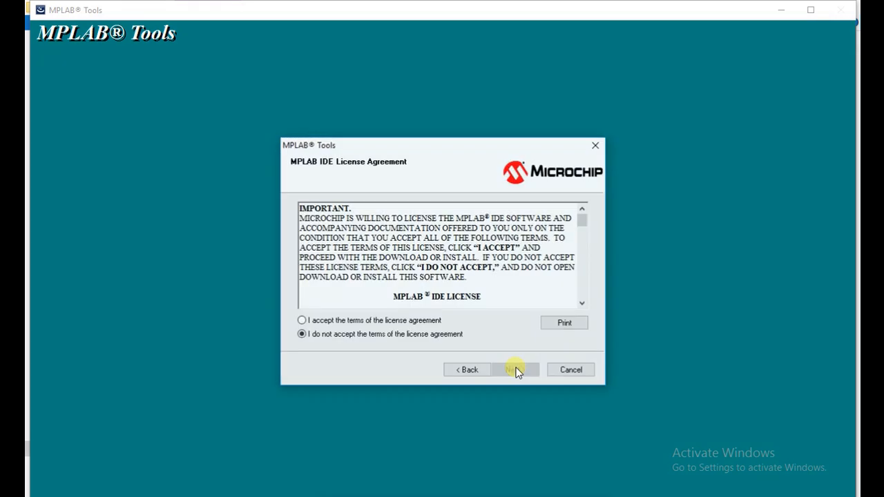
{"action": "left_click", "coordinate": [335, 321]}
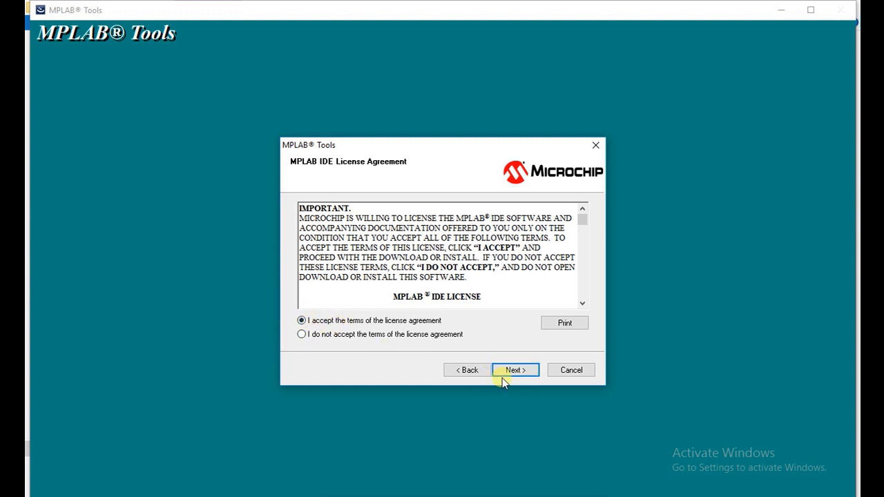
{"action": "left_click", "coordinate": [509, 373]}
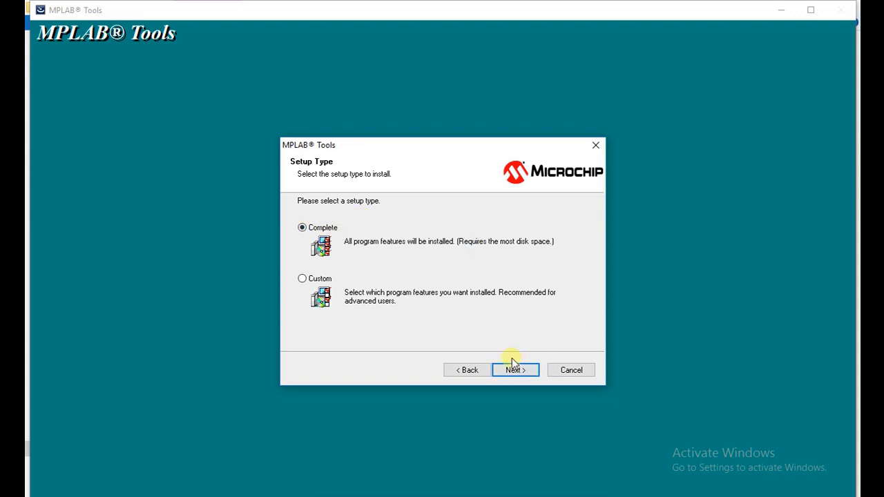
{"action": "left_click", "coordinate": [515, 370]}
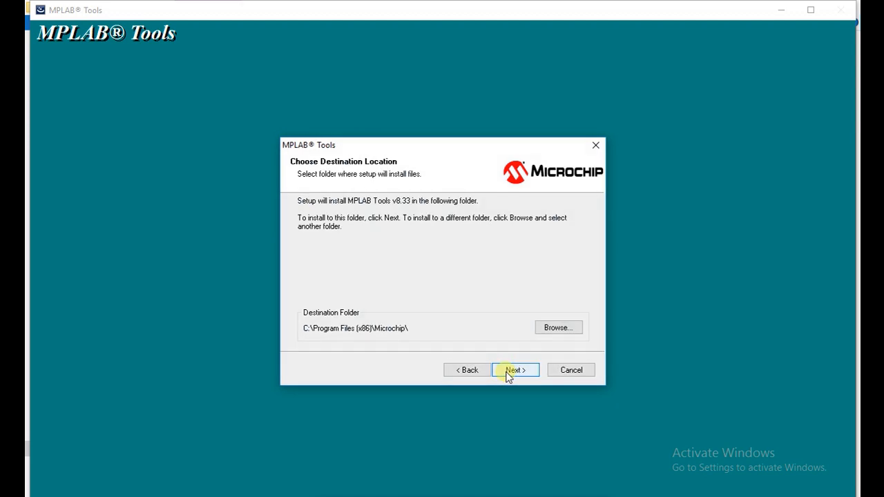
{"action": "left_click", "coordinate": [516, 371]}
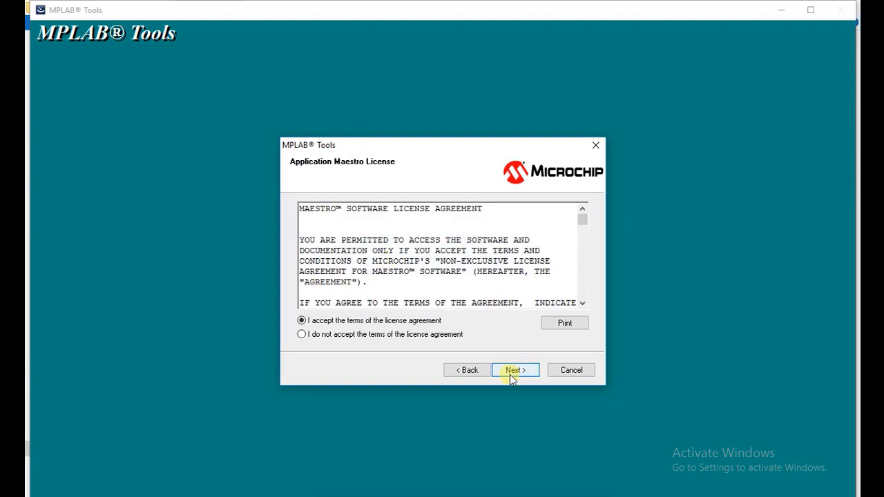
Accept the Application Maestro and MPLAB C32 licenses and start copying the MPLAB Tools files
{"action": "left_click", "coordinate": [511, 371]}
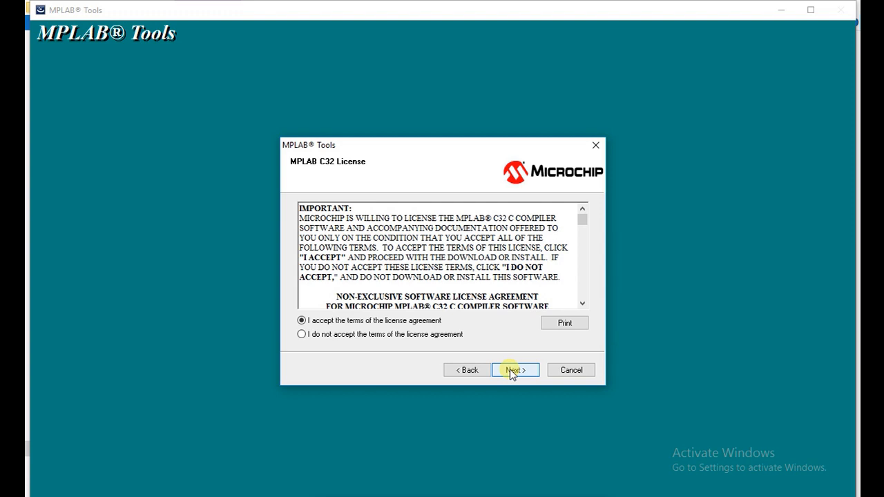
{"action": "left_click", "coordinate": [511, 371]}
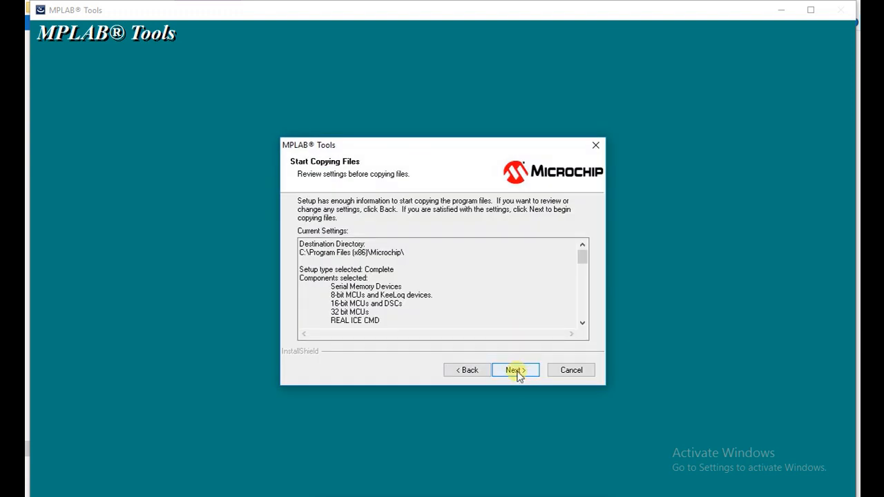
{"action": "left_click", "coordinate": [516, 371]}
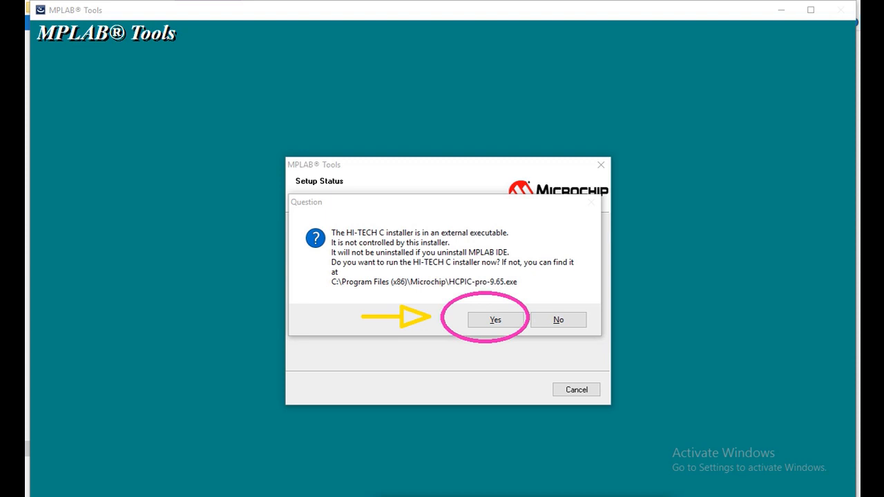
Run the HI-TECH C installer and accept its licence agreement
{"action": "left_click", "coordinate": [495, 321]}
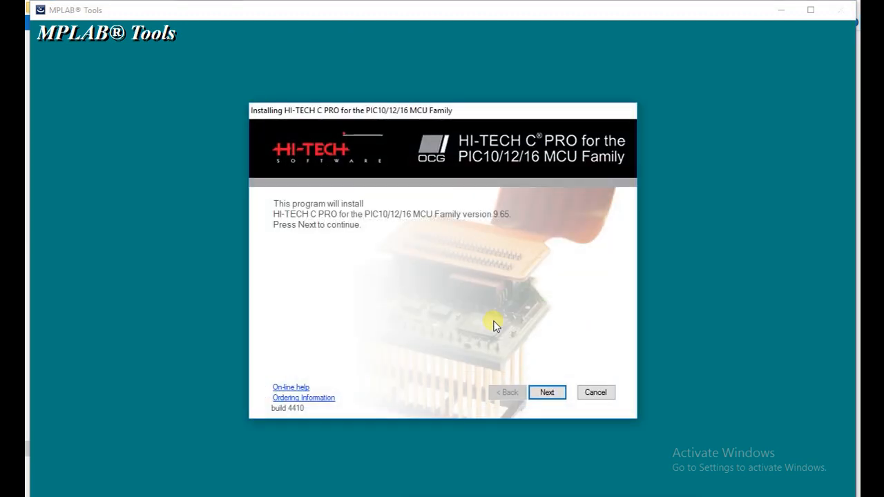
{"action": "left_click", "coordinate": [546, 393]}
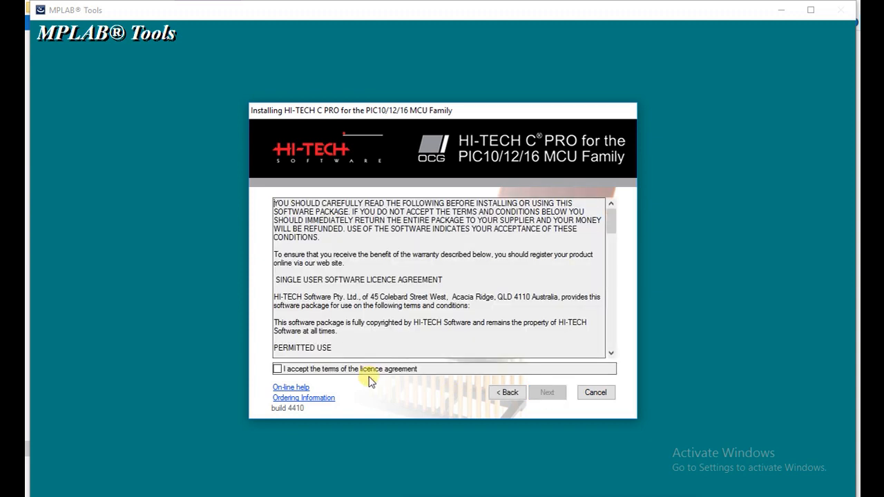
{"action": "left_click", "coordinate": [277, 369]}
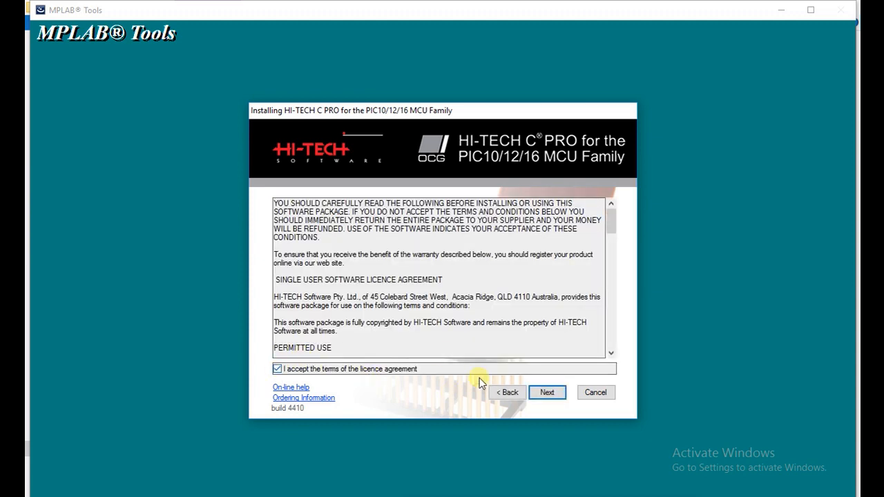
{"action": "left_click", "coordinate": [543, 392]}
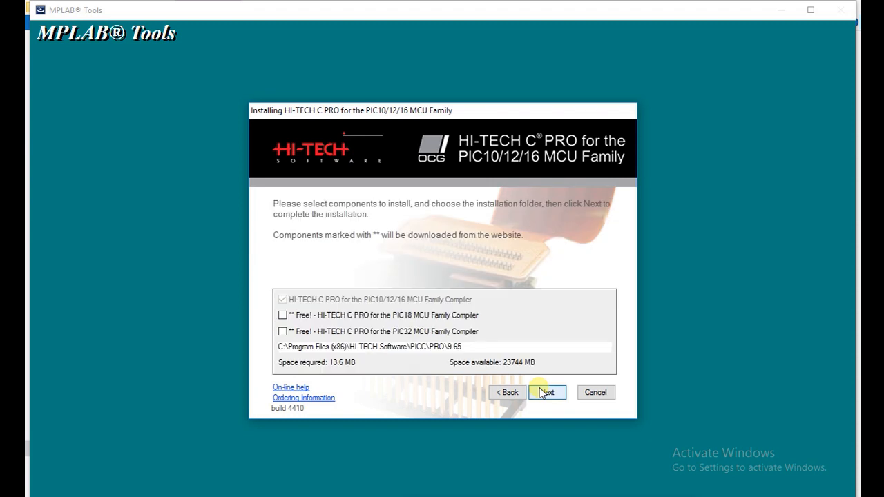
Install only the HI-TECH C PRO PIC10/12/16 compiler in the default folder, with English messages and the environment path option enabled
{"action": "left_click", "coordinate": [543, 392]}
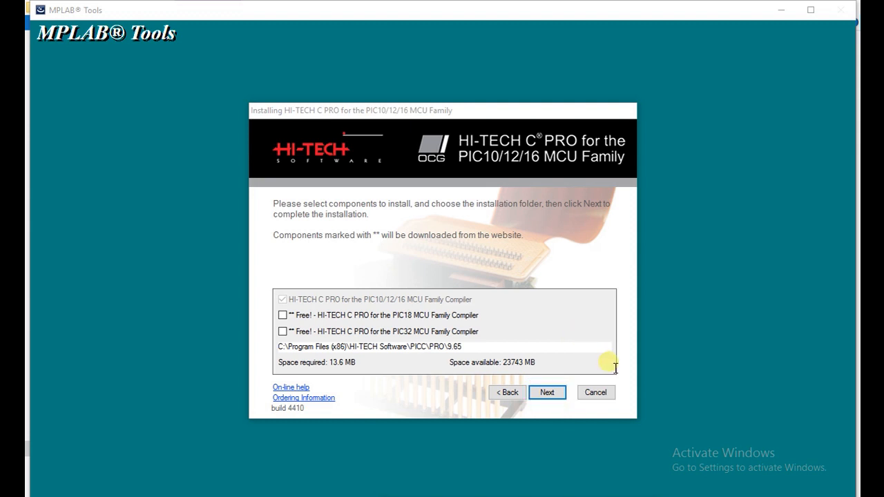
{"action": "left_click", "coordinate": [547, 393]}
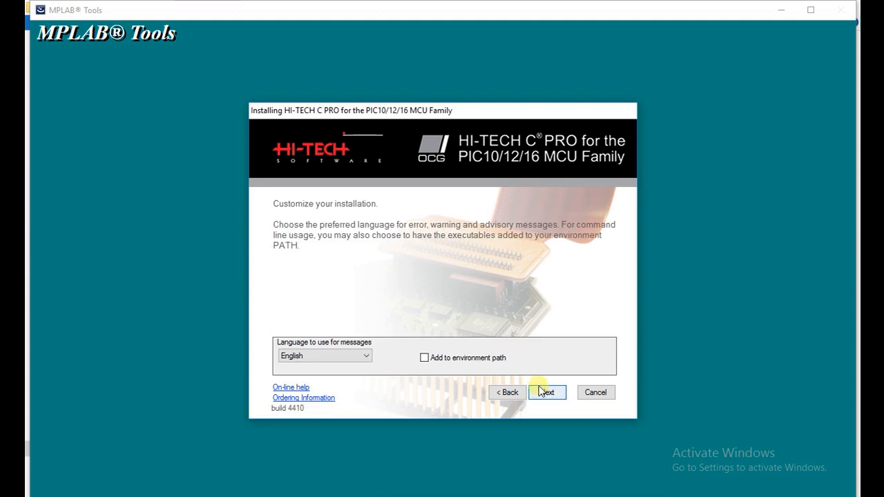
{"action": "left_click", "coordinate": [424, 358]}
{"action": "left_click", "coordinate": [549, 395]}
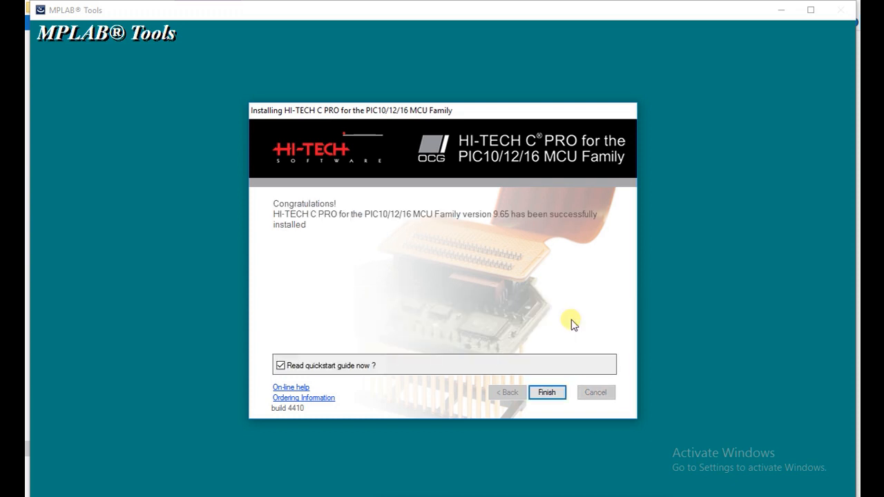
Finish the HI-TECH C installation without reading the quickstart guide, and complete the MPLAB Tools setup
{"action": "left_click", "coordinate": [281, 366]}
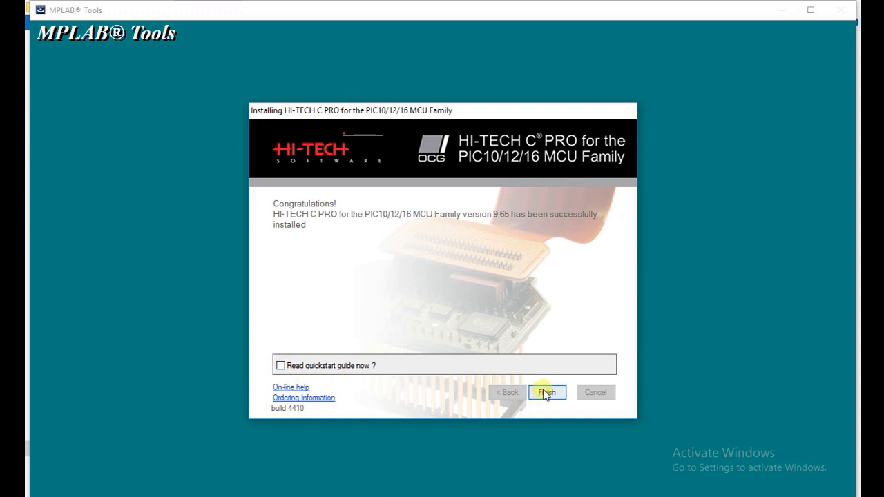
{"action": "left_click", "coordinate": [543, 392]}
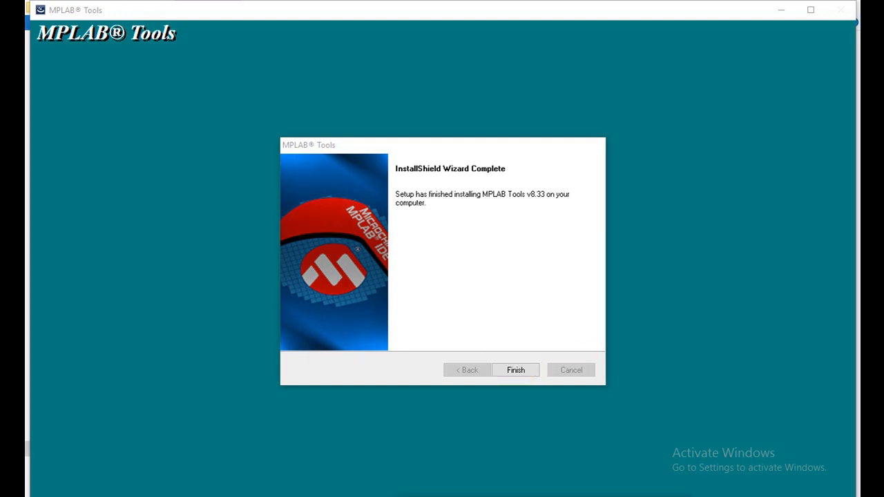
{"action": "left_click", "coordinate": [516, 372]}
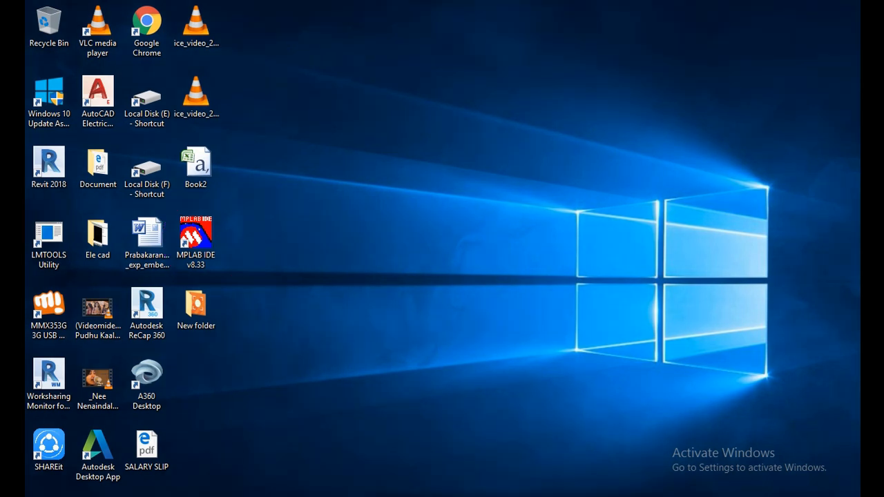
Launch MPLAB IDE v8.33 from the desktop and maximize its window
{"action": "left_click", "coordinate": [191, 250]}
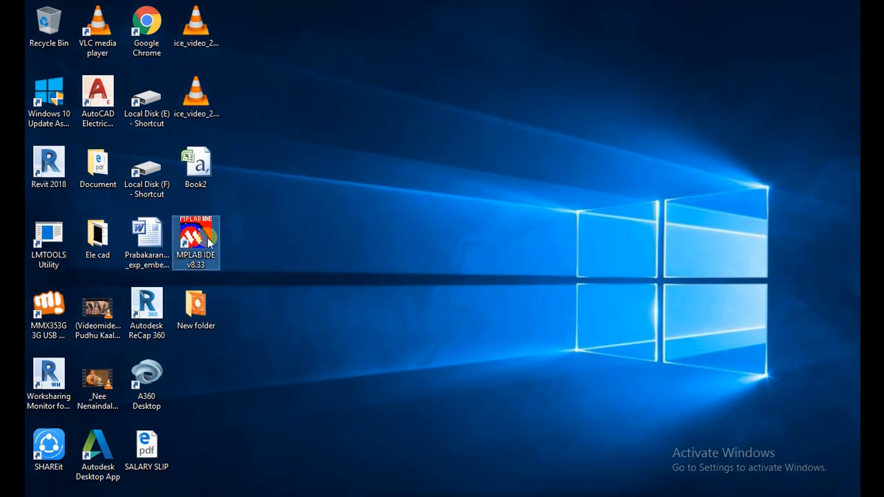
{"action": "double_click", "coordinate": [191, 254]}
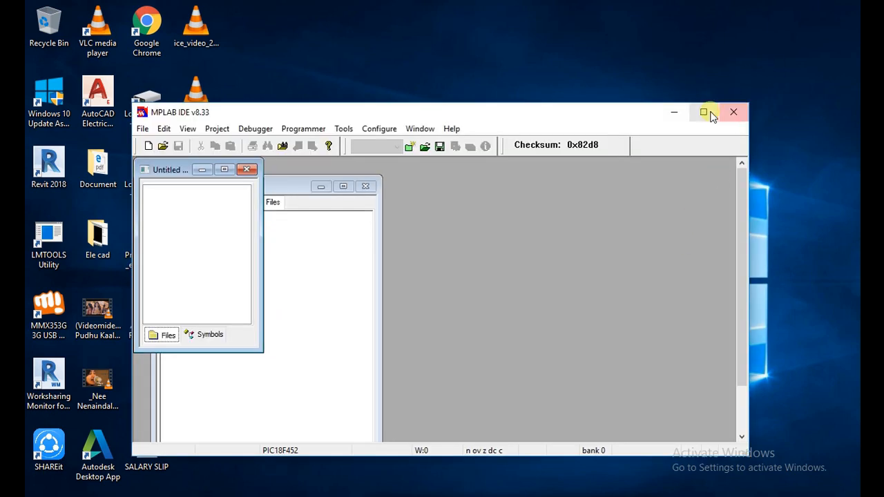
{"action": "left_click", "coordinate": [709, 113]}
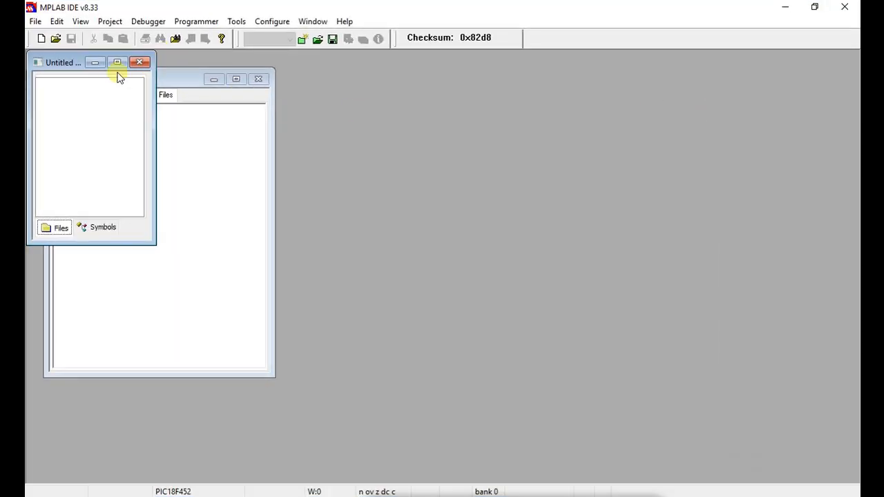
{"action": "mouse_move", "coordinate": [71, 63]}
{"action": "left_mouse_down"}
{"action": "mouse_move", "coordinate": [103, 227]}
{"action": "mouse_move", "coordinate": [71, 69]}
{"action": "left_mouse_up"}
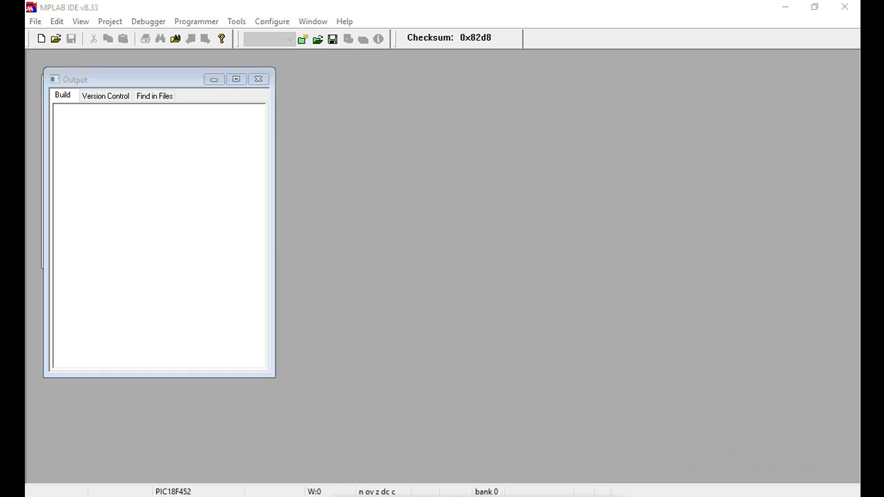
{"action": "left_click", "coordinate": [128, 5]}
Start the Project Wizard and continue past its welcome page to the device selection
{"action": "left_click", "coordinate": [108, 22]}
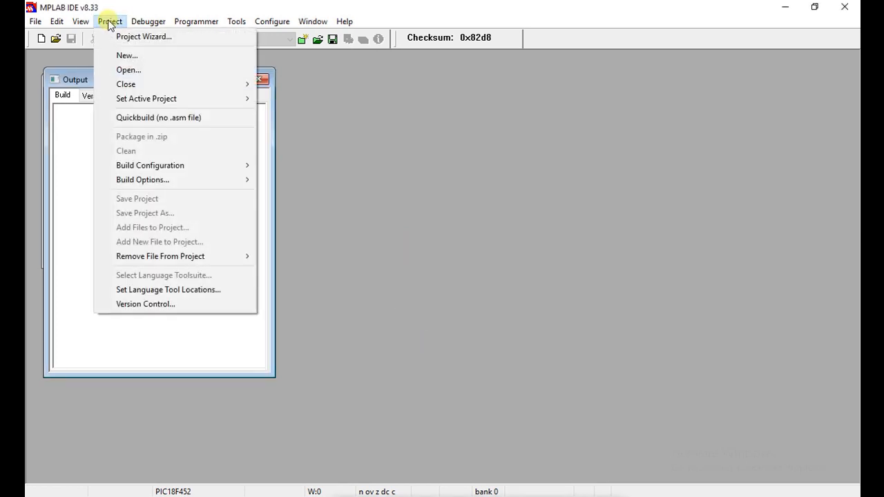
{"action": "left_click", "coordinate": [154, 37]}
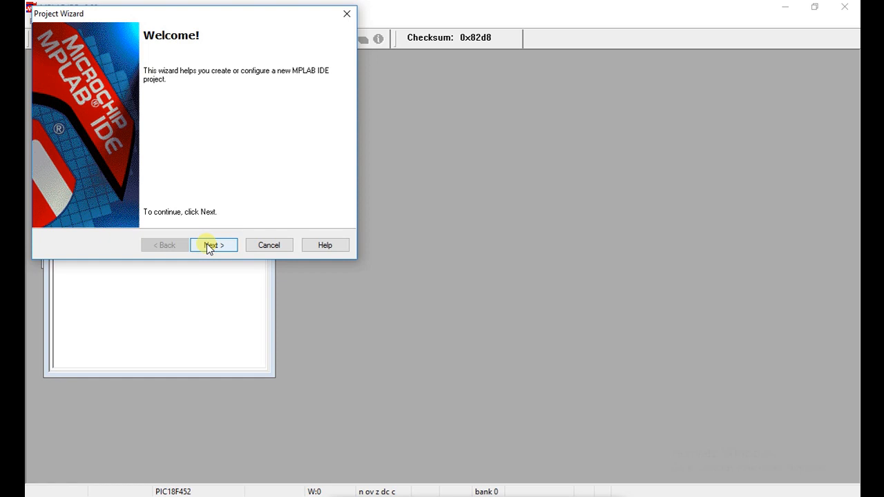
{"action": "left_click", "coordinate": [209, 247]}
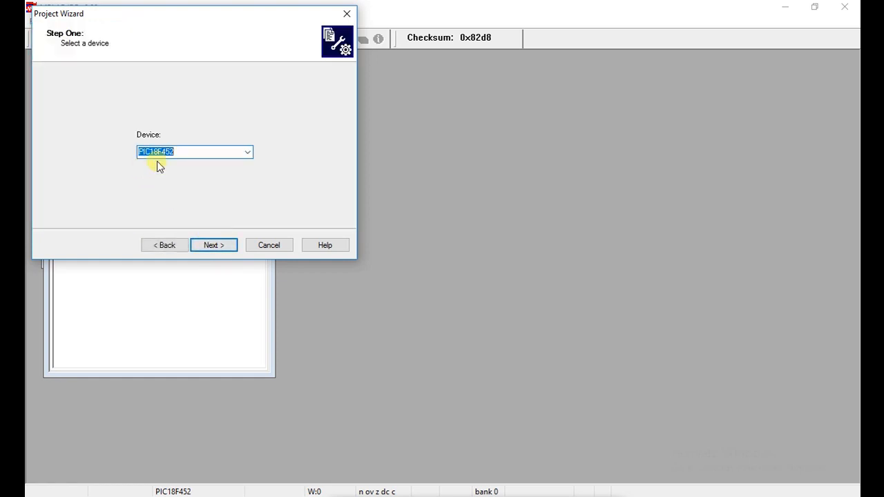
Select PIC16F877A as the project's device and confirm the choice
{"action": "left_click", "coordinate": [246, 154]}
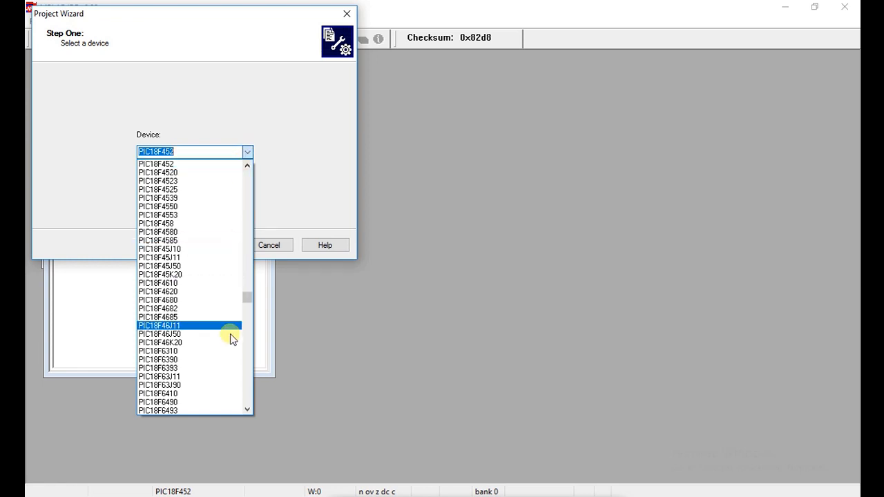
{"action": "left_click_drag", "start_coordinate": [247, 294], "coordinate": [248, 318]}
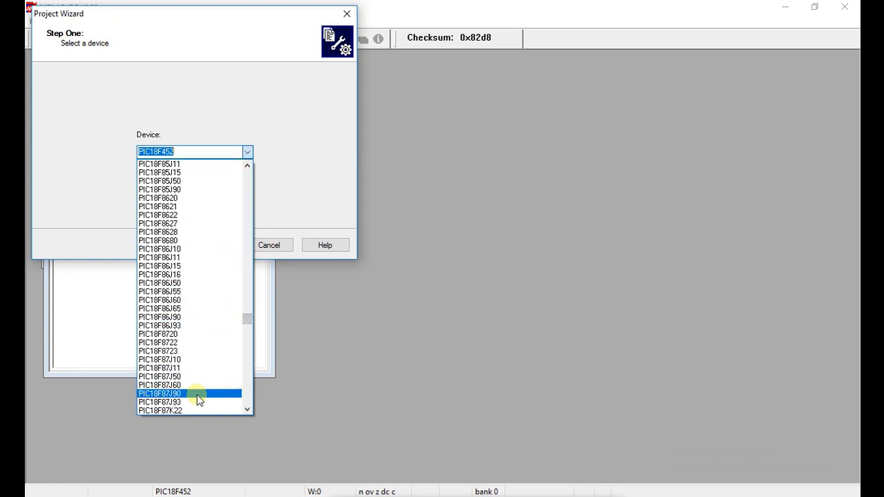
{"action": "key", "text": "Down"}
{"action": "key", "text": "Down"}
{"action": "key", "text": "Down"}
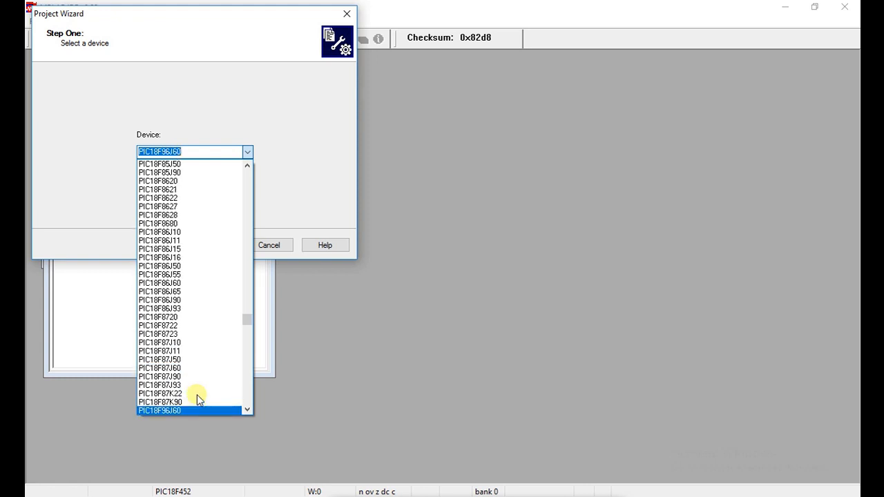
{"action": "key", "text": "Down"}
{"action": "key", "text": "Down"}
{"action": "key", "text": "Down"}
{"action": "key", "text": "Down"}
{"action": "key", "text": "Down"}
{"action": "key", "text": "Down"}
{"action": "key", "text": "Down"}
{"action": "key", "text": "Down"}
{"action": "key", "text": "Down"}
{"action": "key", "text": "Down"}
{"action": "key", "text": "Down"}
{"action": "key", "text": "Down"}
{"action": "key", "text": "Down"}
{"action": "key", "text": "Down"}
{"action": "key", "text": "Down"}
{"action": "key", "text": "Down"}
{"action": "key", "text": "Down"}
{"action": "key", "text": "Down"}
{"action": "key", "text": "Down"}
{"action": "key", "text": "Down"}
{"action": "key", "text": "Down"}
{"action": "key", "text": "Down"}
{"action": "key", "text": "Down"}
{"action": "key", "text": "Down"}
{"action": "key", "text": "Down"}
{"action": "key", "text": "Down"}
{"action": "key", "text": "Down"}
{"action": "key", "text": "Down"}
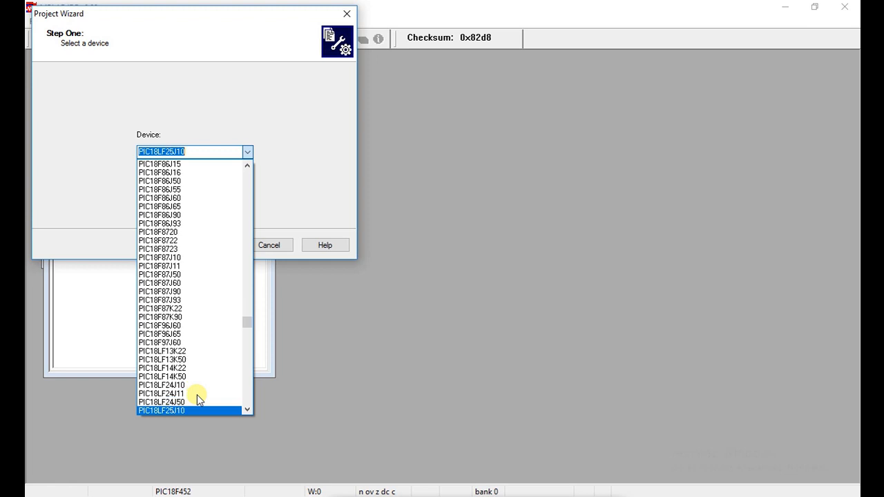
{"action": "key", "text": "Down"}
{"action": "key", "text": "Down"}
{"action": "key", "text": "Down"}
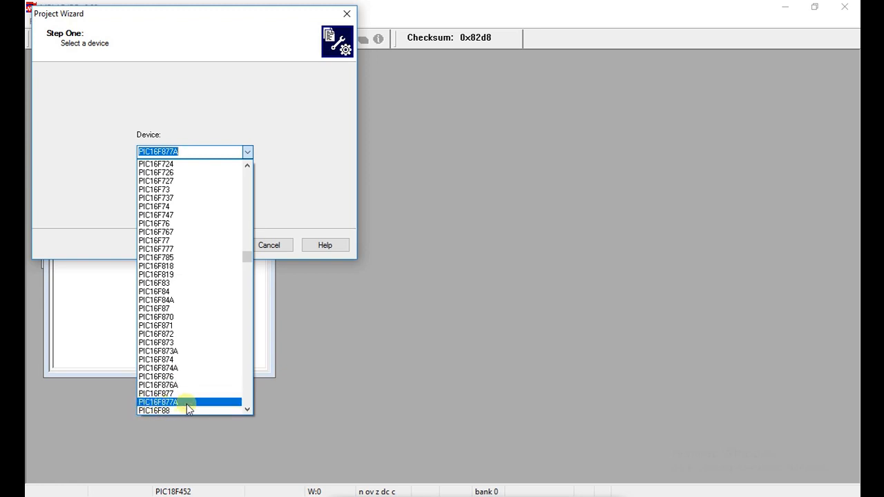
{"action": "left_click", "coordinate": [187, 402]}
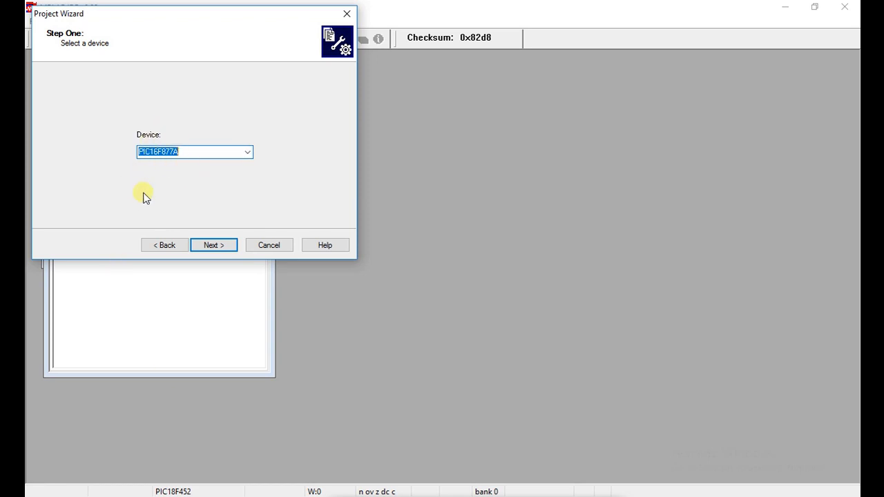
{"action": "left_click", "coordinate": [209, 247]}
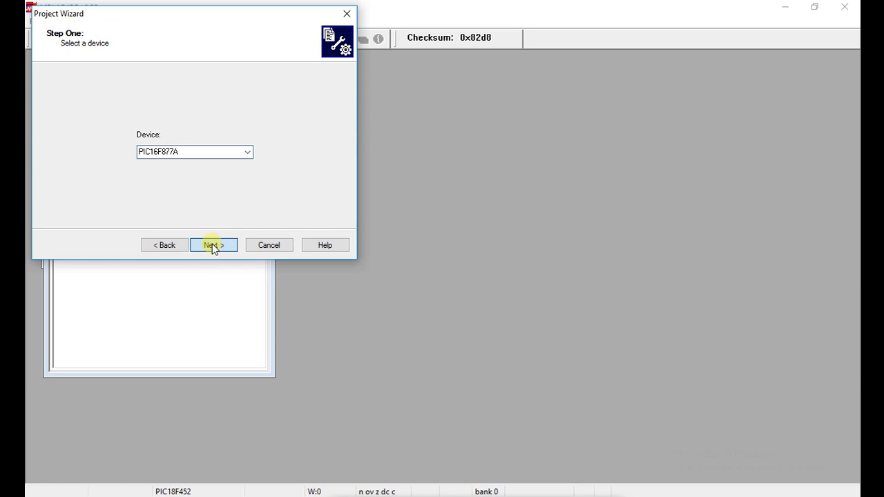
Continue the wizard to the new project file page and browse for a save location
{"action": "left_click", "coordinate": [214, 246]}
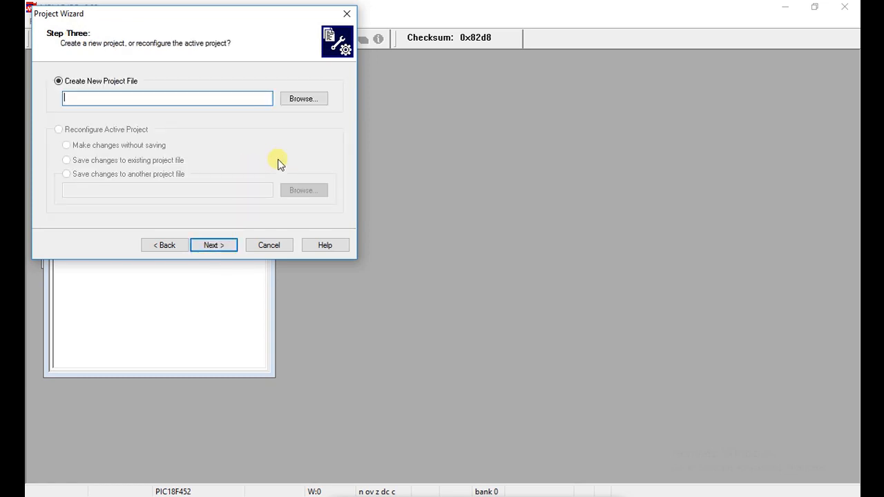
{"action": "left_click", "coordinate": [304, 99]}
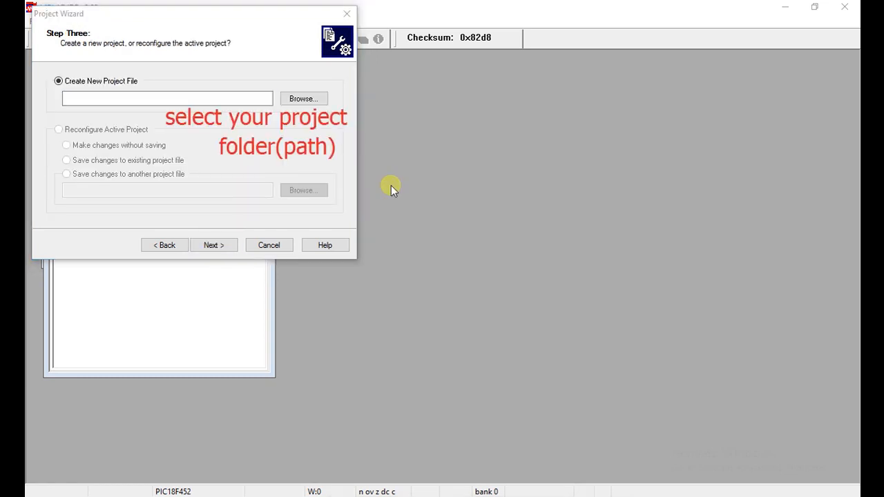
{"action": "left_click", "coordinate": [298, 99]}
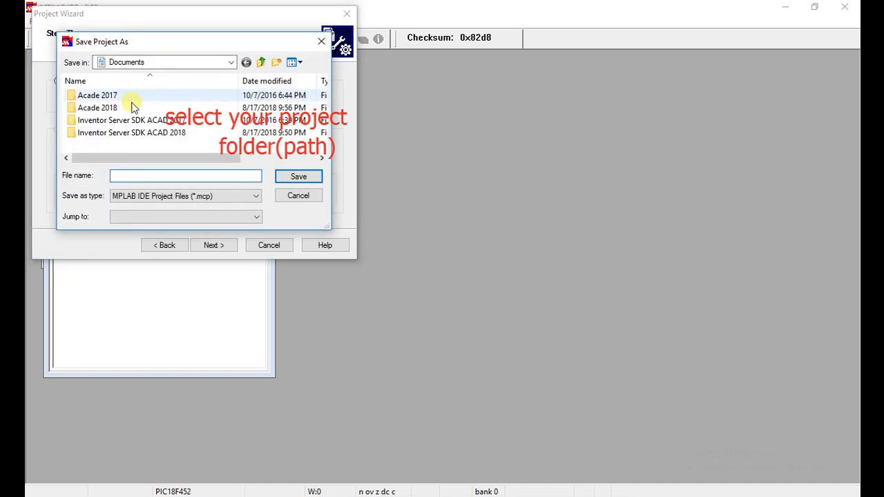
Create a folder named "First pic project" in Documents and open it as the save location
{"action": "double_click", "coordinate": [130, 145]}
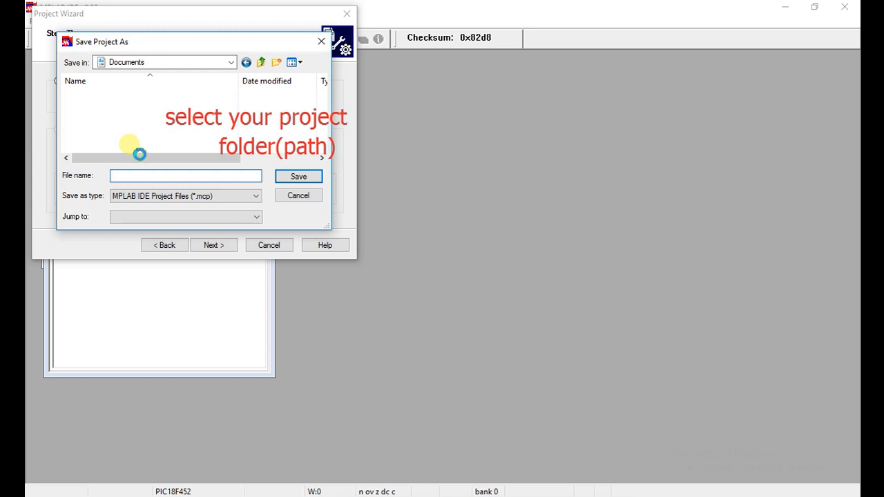
{"action": "right_click", "coordinate": [131, 147]}
{"action": "left_click", "coordinate": [130, 147]}
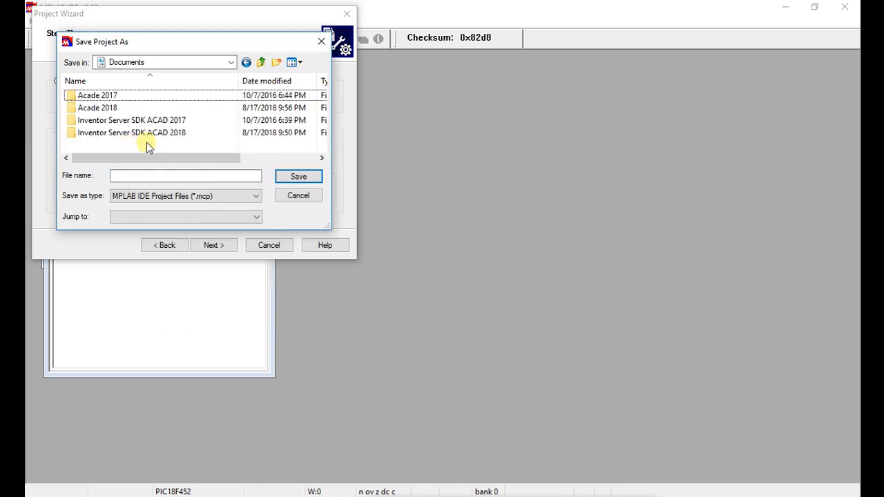
{"action": "right_click", "coordinate": [130, 147]}
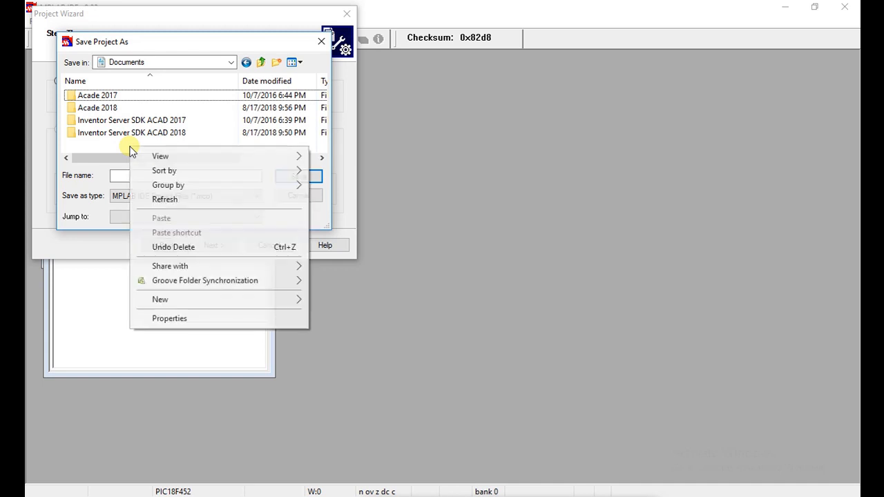
{"action": "mouse_move", "coordinate": [209, 305]}
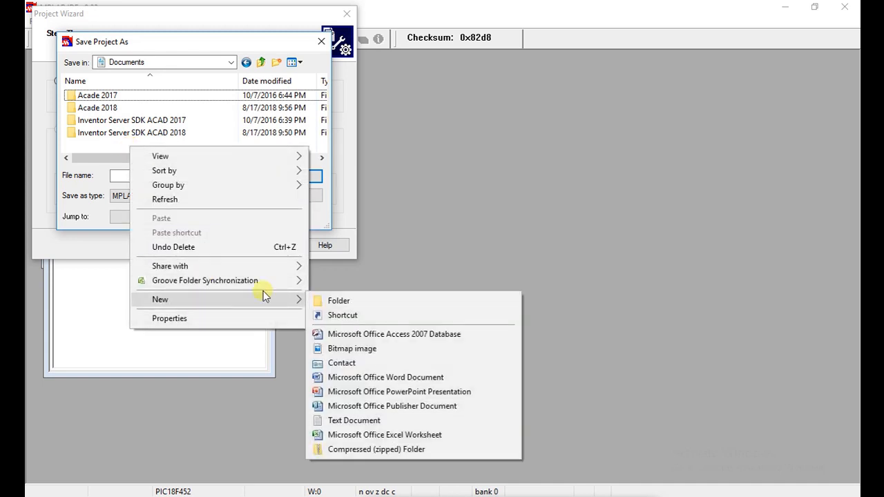
{"action": "left_click", "coordinate": [316, 299]}
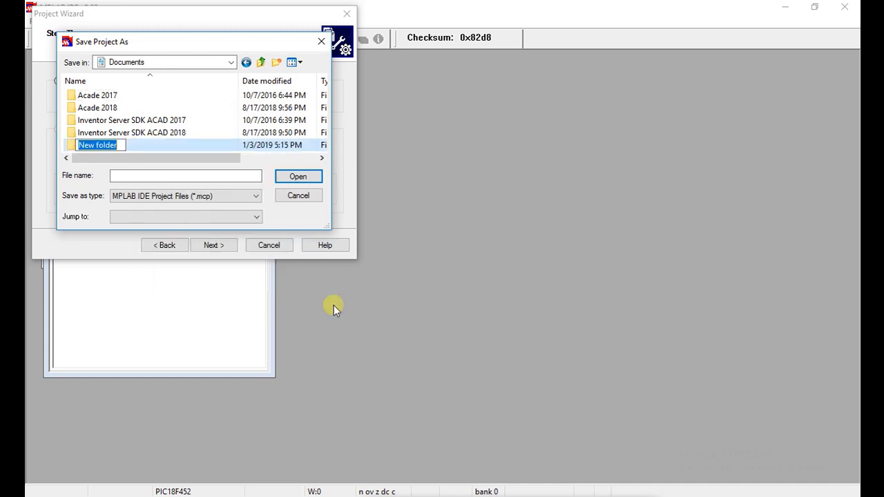
{"action": "type", "text": "First"}
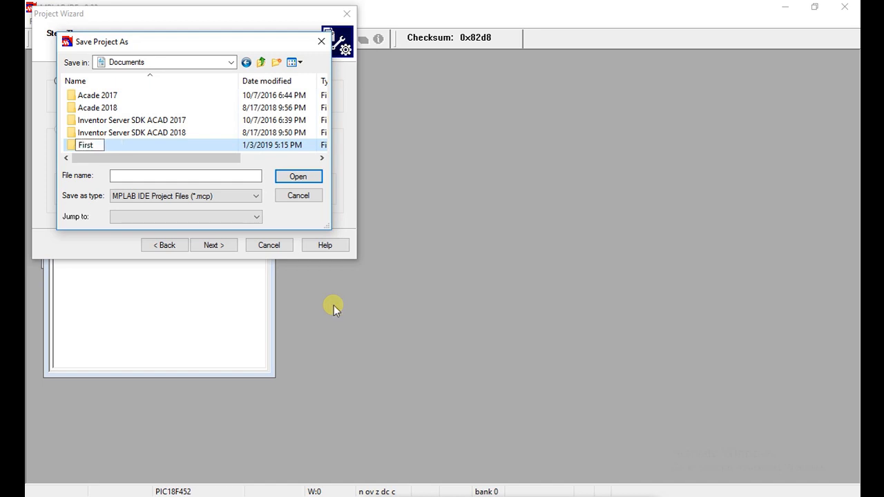
{"action": "type", "text": " pic project"}
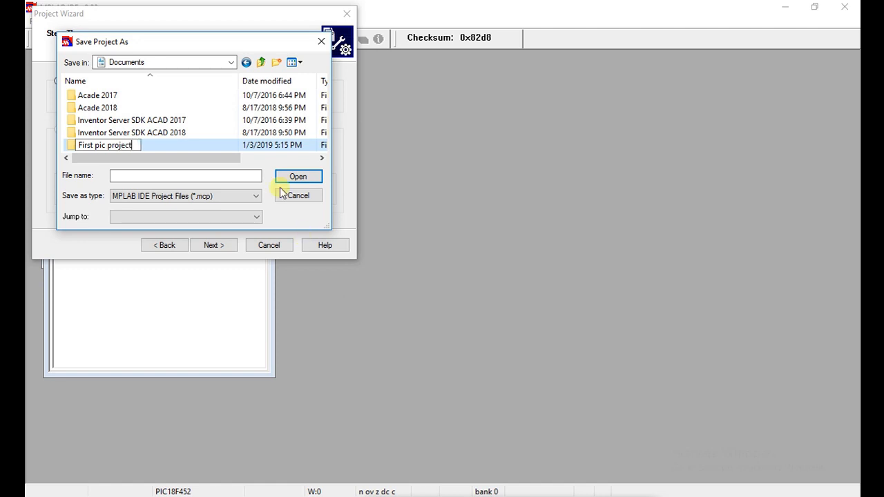
{"action": "left_click", "coordinate": [177, 148]}
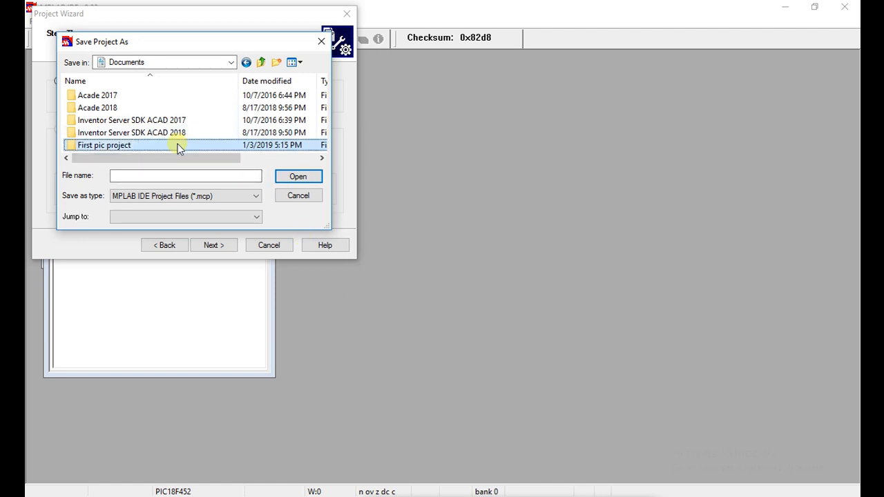
{"action": "double_click", "coordinate": [163, 146]}
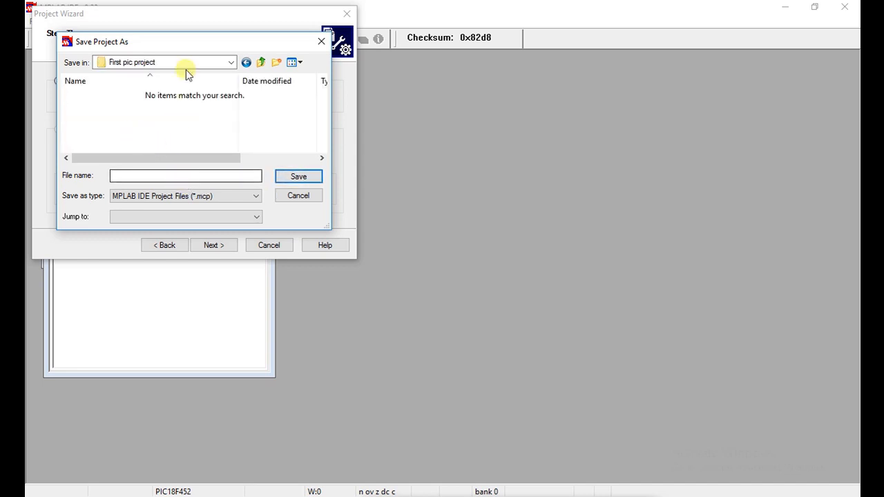
{"action": "left_click", "coordinate": [216, 64]}
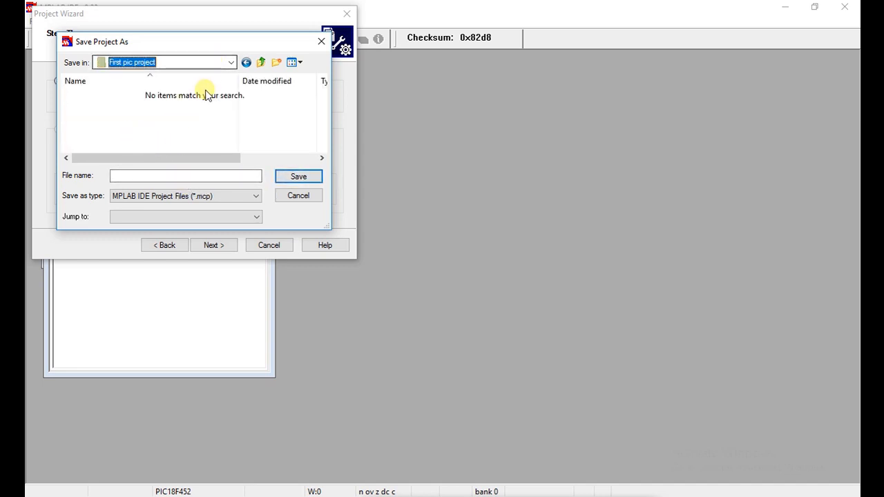
{"action": "left_click", "coordinate": [144, 170]}
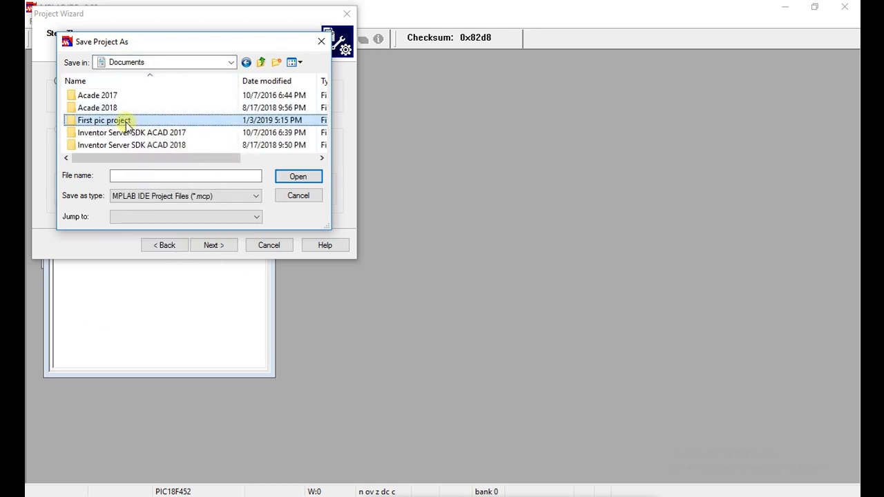
{"action": "double_click", "coordinate": [128, 122]}
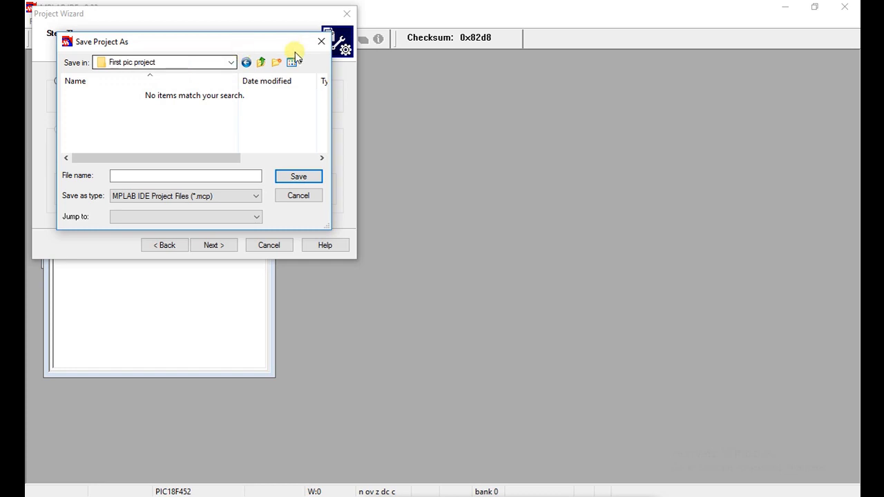
{"action": "left_click", "coordinate": [246, 63]}
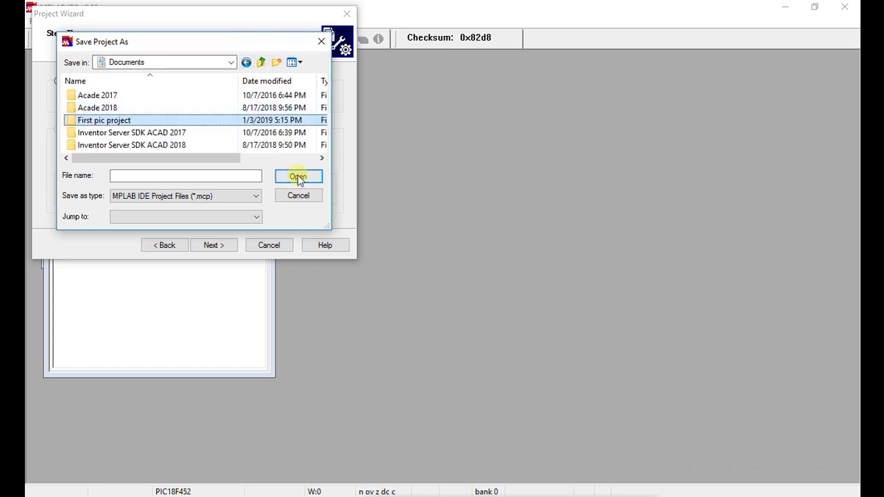
{"action": "left_click", "coordinate": [296, 178]}
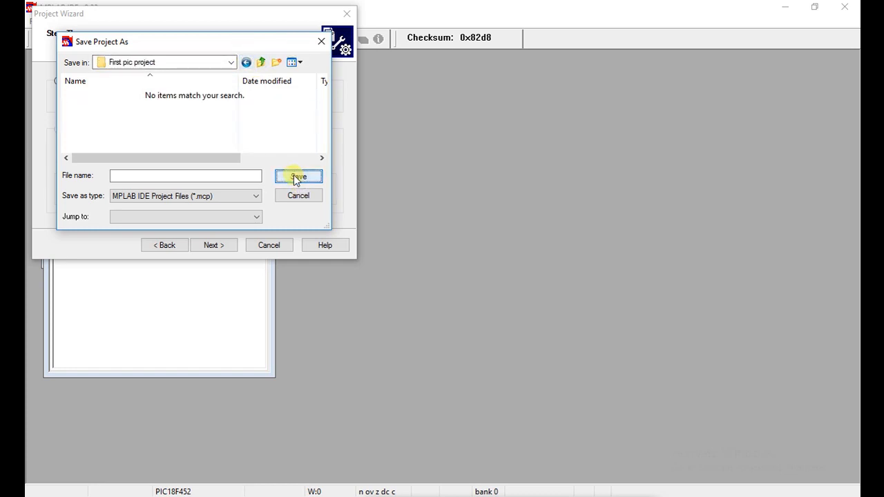
Save the new project file as First in the "First pic project" folder
{"action": "left_click", "coordinate": [296, 177]}
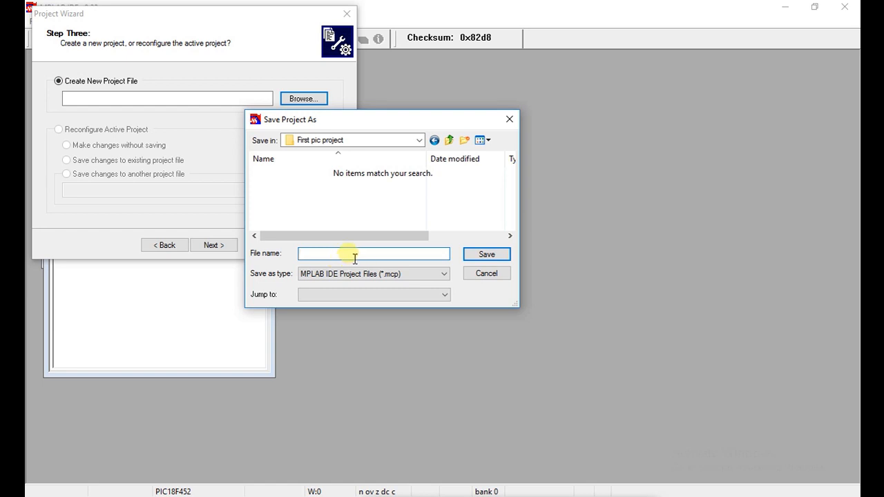
{"action": "type", "text": "First"}
{"action": "left_click", "coordinate": [472, 256]}
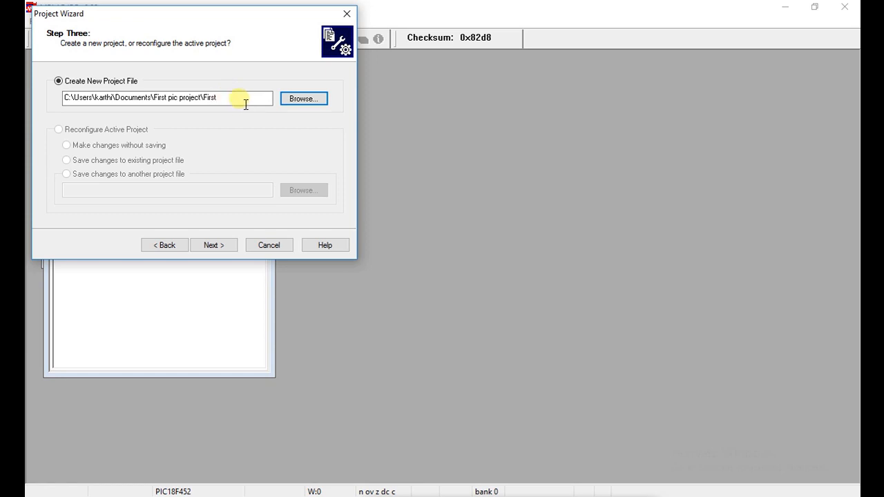
Accept the project file path, add no existing files, and finish the Project Wizard
{"action": "left_click", "coordinate": [221, 245]}
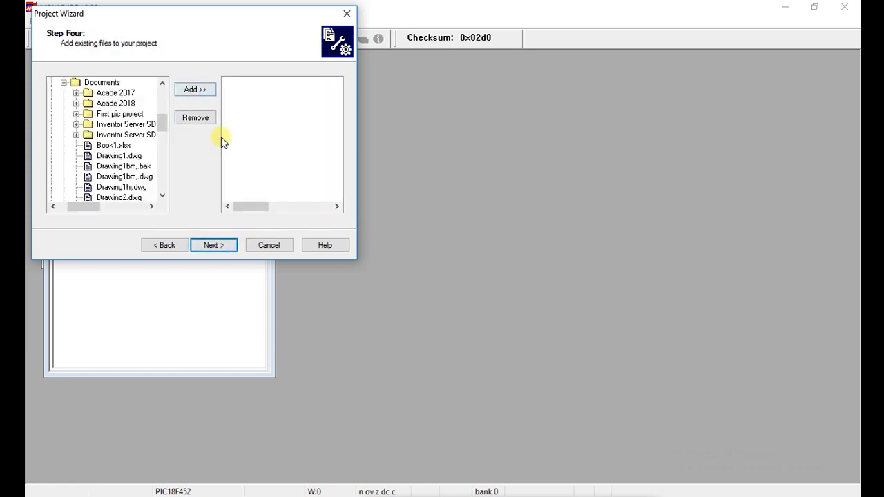
{"action": "left_click", "coordinate": [212, 247]}
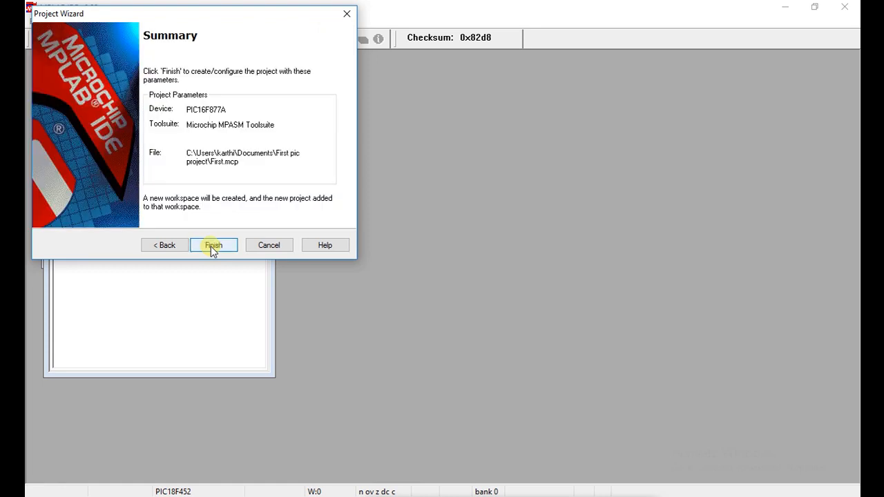
{"action": "left_click", "coordinate": [213, 245]}
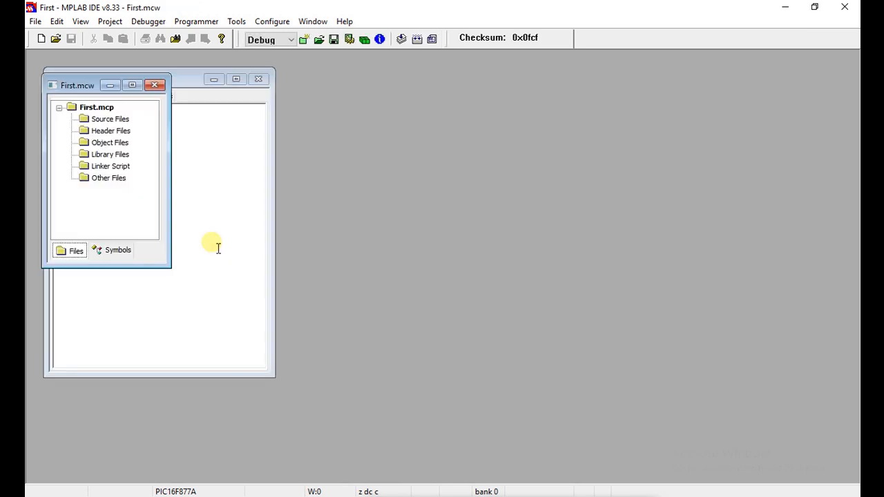
Move the Output window clear of the First.mcw project window and select the Source Files folder
{"action": "left_click_drag", "start_coordinate": [192, 83], "coordinate": [436, 78]}
{"action": "left_click_drag", "start_coordinate": [737, 60], "coordinate": [749, 58]}
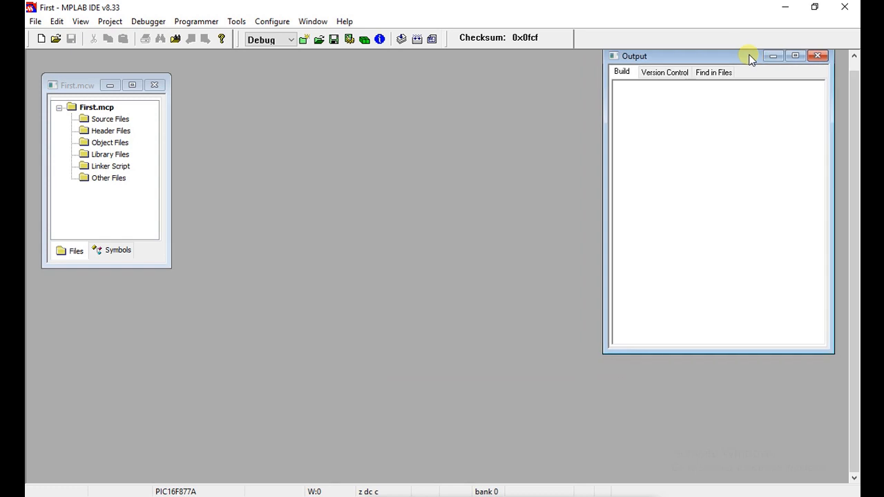
{"action": "left_click", "coordinate": [79, 85]}
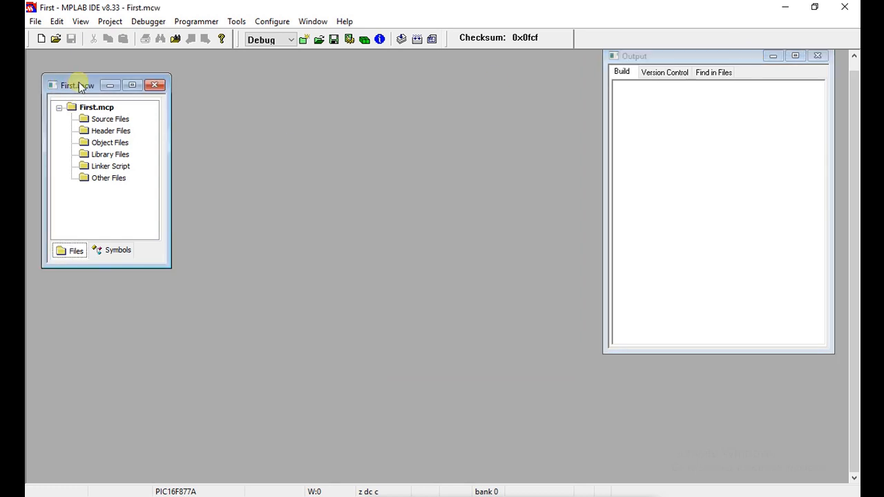
{"action": "left_click", "coordinate": [116, 119]}
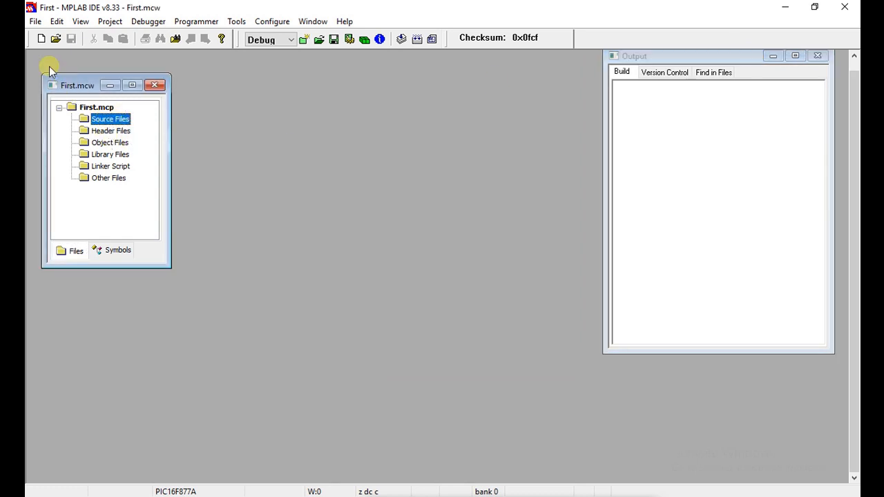
Create a new untitled source file and enter #include<htc.h> as its first line
{"action": "left_click", "coordinate": [42, 40]}
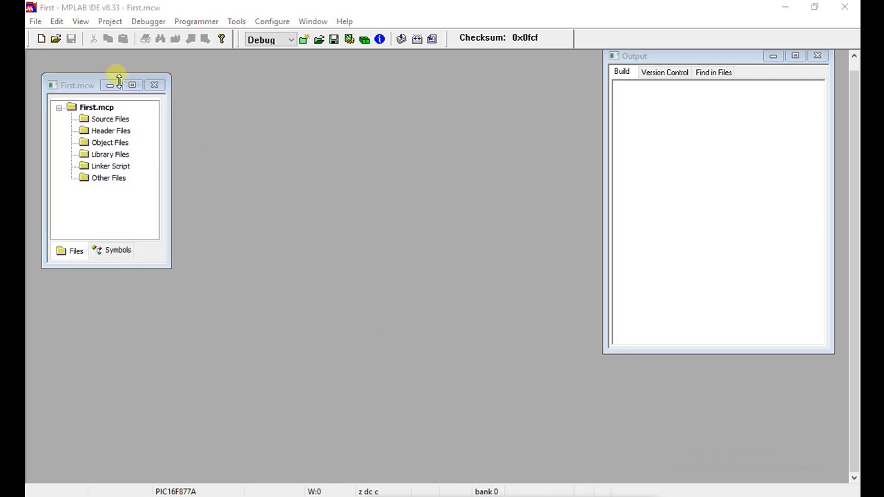
{"action": "left_click", "coordinate": [41, 39]}
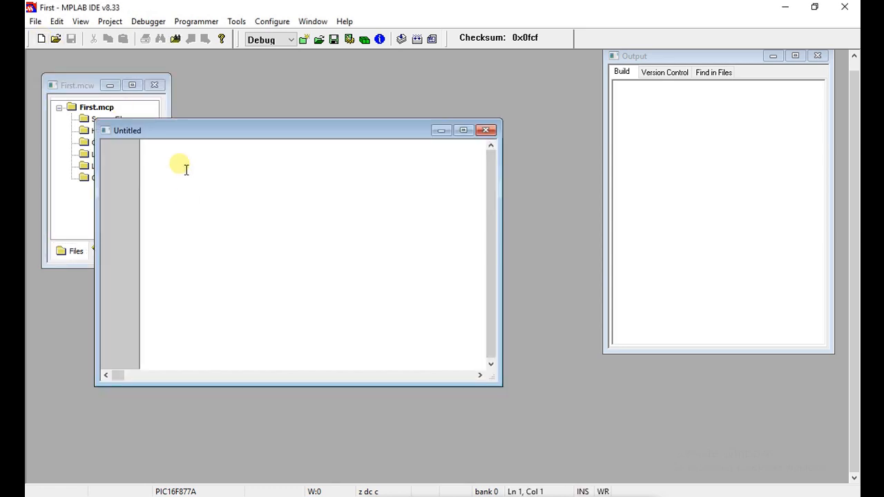
{"action": "type", "text": "#include<"}
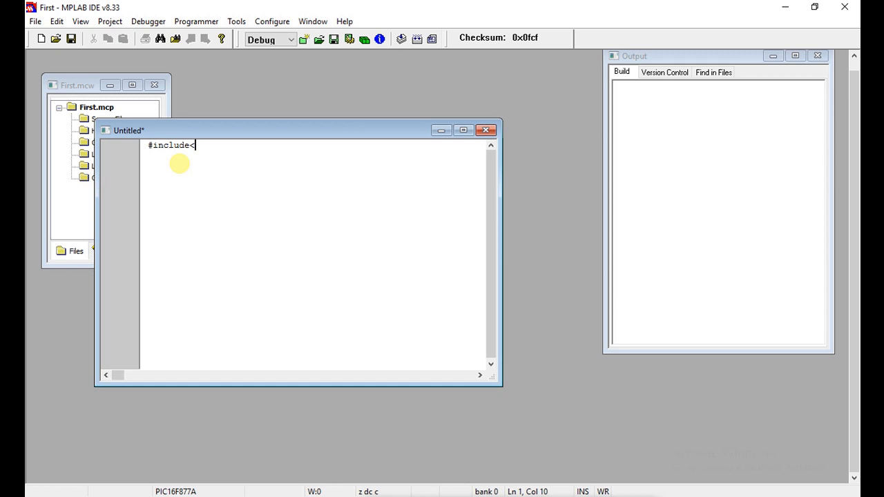
{"action": "type", "text": "htc.h)"}
{"action": "key", "text": "BackSpace"}
{"action": "type", "text": ">"}
{"action": "key", "text": "Return"}
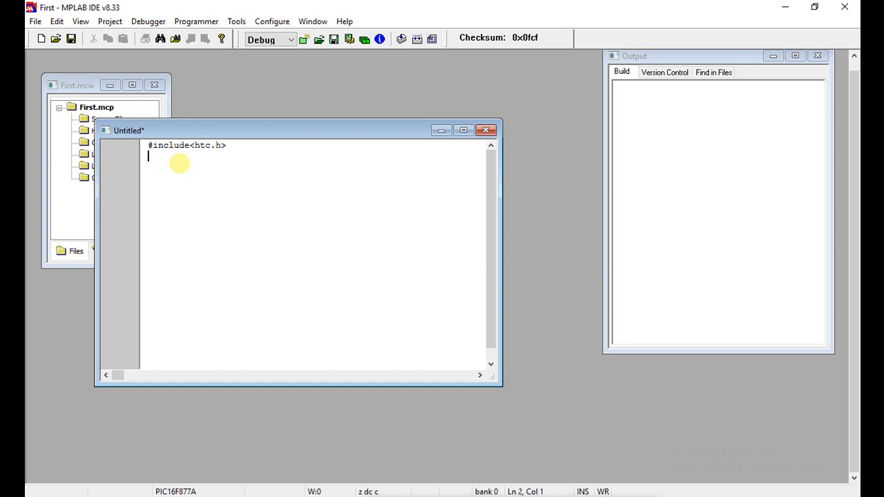